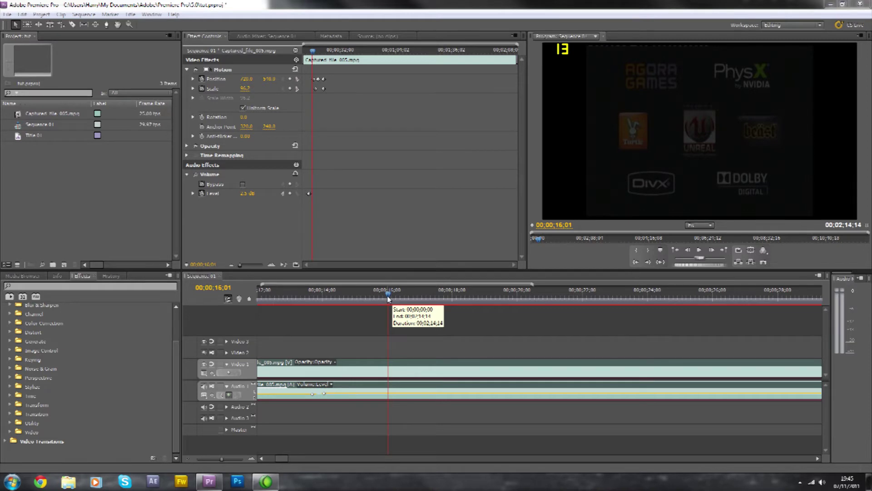
Move the playhead to 00;00;16;12 on the sequence timeline.
{"action": "left_click_drag", "start_coordinate": [388, 299], "coordinate": [400, 297]}
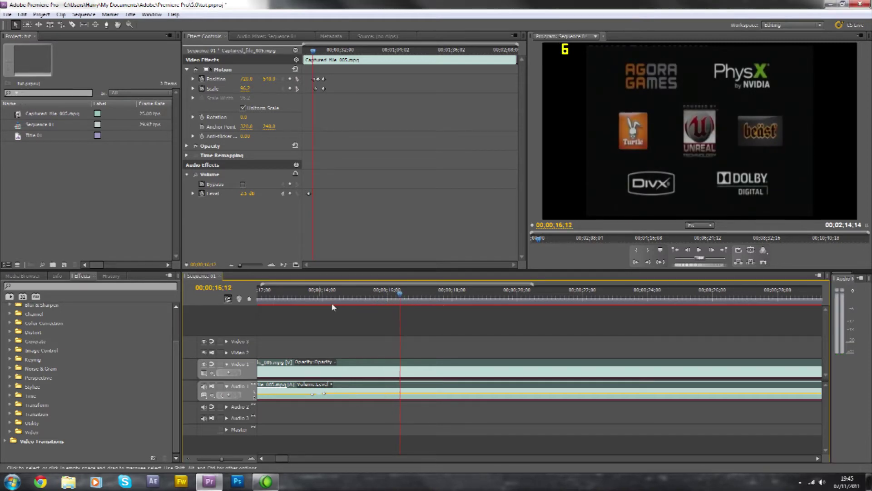
{"action": "mouse_move", "coordinate": [179, 353]}
{"action": "left_mouse_down"}
{"action": "mouse_move", "coordinate": [174, 325]}
{"action": "mouse_move", "coordinate": [168, 373]}
{"action": "mouse_move", "coordinate": [171, 320]}
{"action": "mouse_move", "coordinate": [166, 359]}
{"action": "left_mouse_up"}
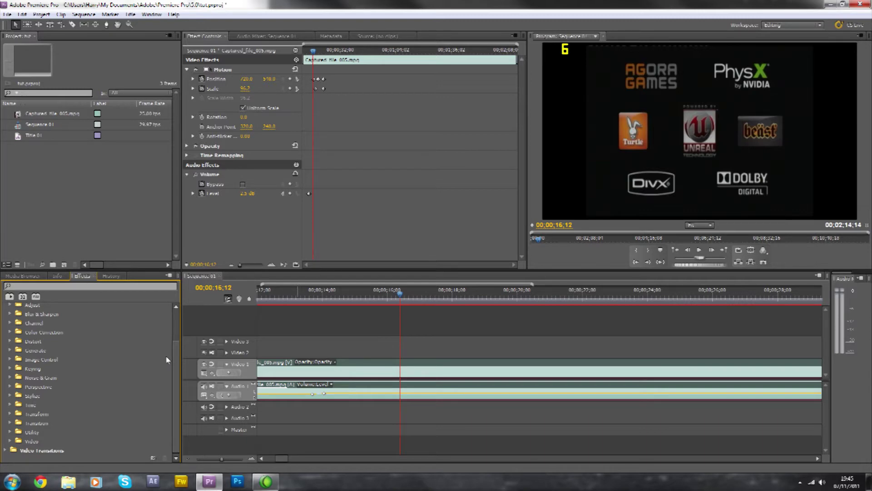
{"action": "mouse_move", "coordinate": [168, 359]}
{"action": "left_mouse_down"}
{"action": "mouse_move", "coordinate": [172, 326]}
{"action": "mouse_move", "coordinate": [165, 367]}
{"action": "left_mouse_up"}
Browse the Video Effects > Stylize group in the Effects panel, then collapse it.
{"action": "left_click", "coordinate": [11, 397]}
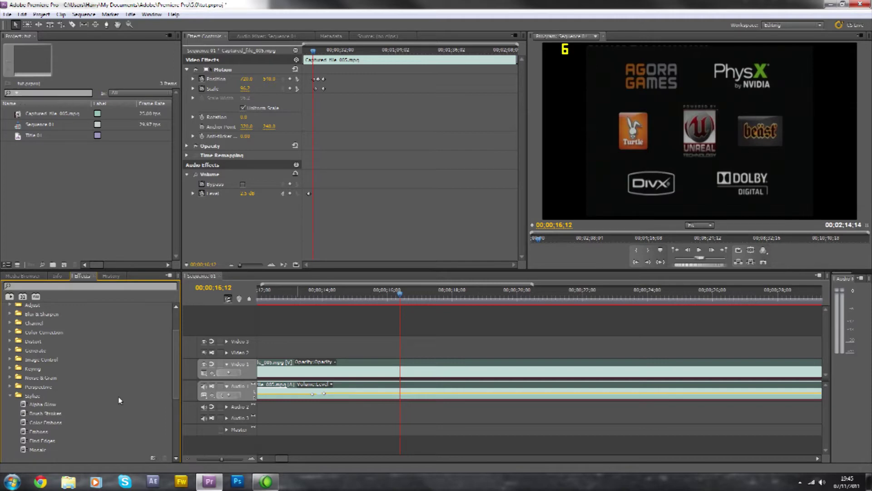
{"action": "scroll", "coordinate": [167, 399], "scroll_direction": "down", "scroll_amount": 2}
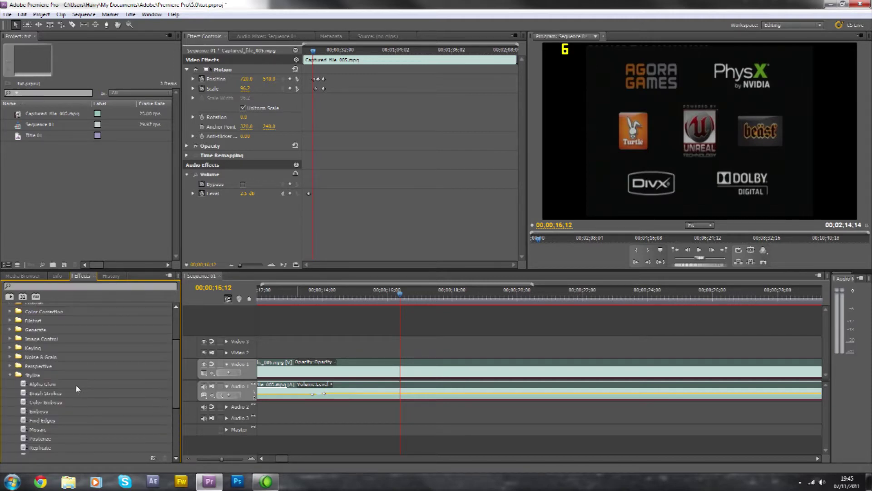
{"action": "left_click", "coordinate": [10, 375]}
{"action": "scroll", "coordinate": [173, 365], "scroll_direction": "up", "scroll_amount": 3}
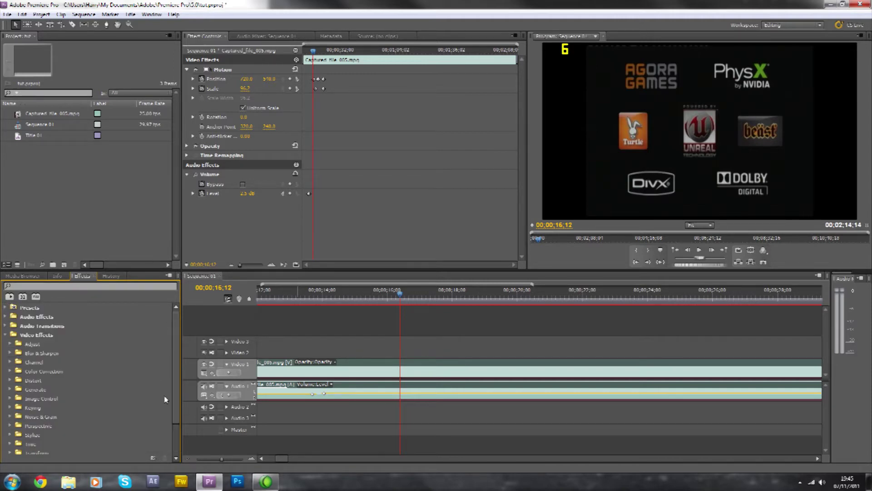
{"action": "left_click", "coordinate": [283, 457]}
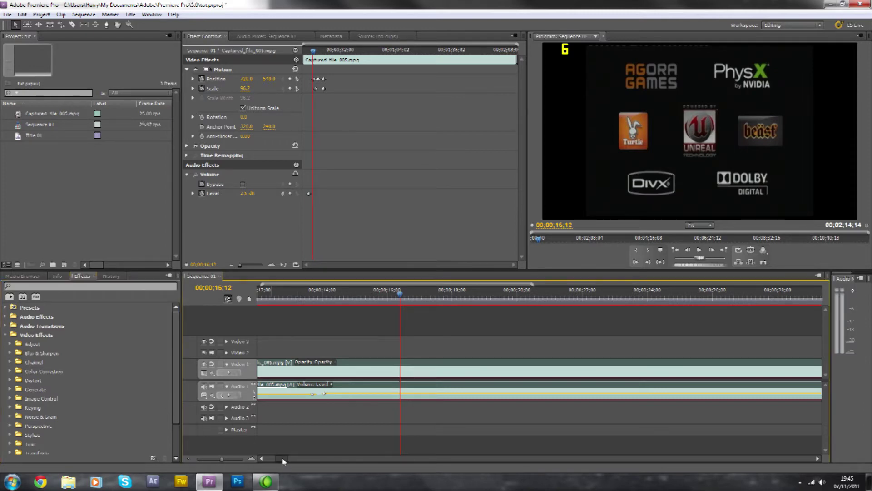
{"action": "key", "text": "minus"}
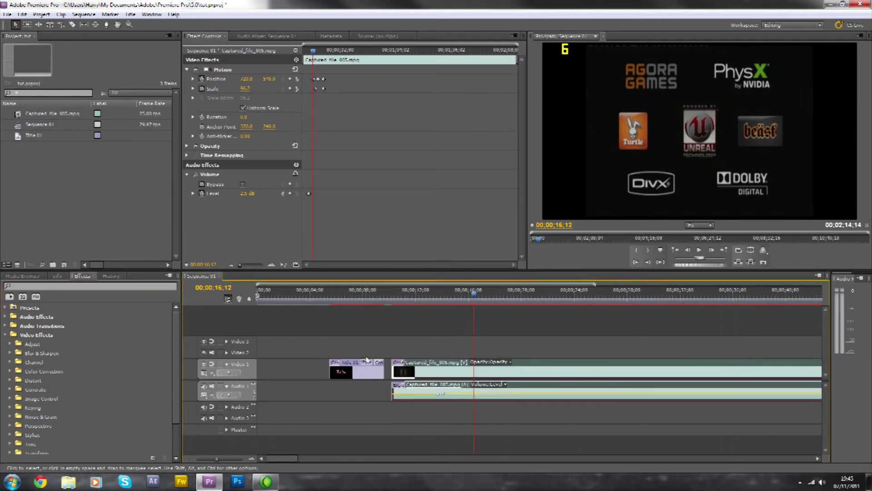
Move Title 01 up onto Video 2 and extend its end to lengthen it.
{"action": "left_click_drag", "start_coordinate": [361, 365], "coordinate": [554, 355]}
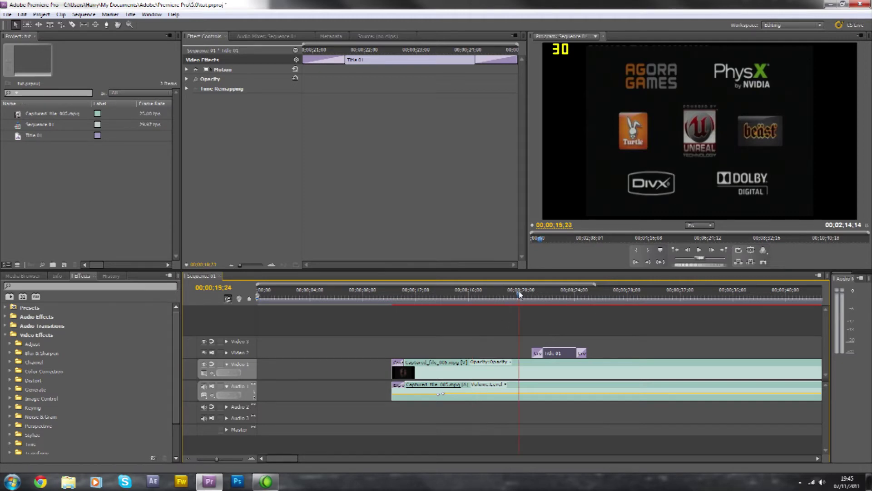
{"action": "left_click", "coordinate": [221, 459]}
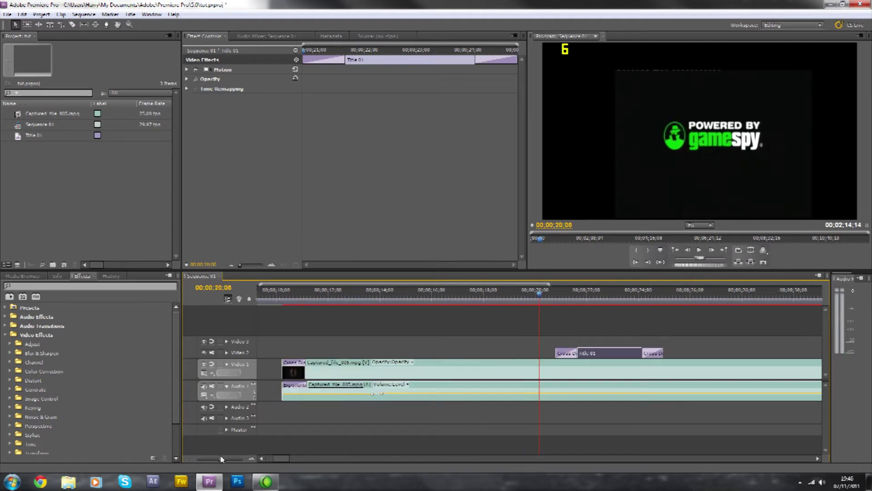
{"action": "left_click_drag", "start_coordinate": [279, 458], "coordinate": [285, 458]}
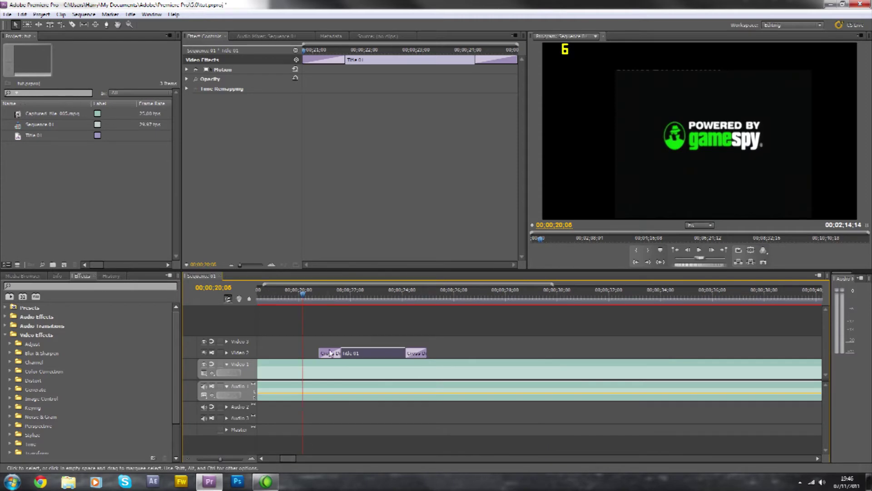
{"action": "left_click_drag", "start_coordinate": [340, 299], "coordinate": [317, 300]}
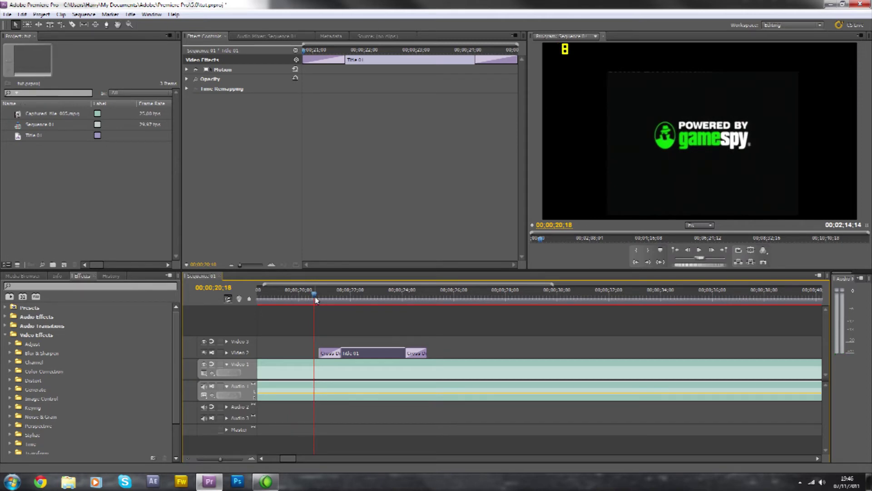
{"action": "left_click_drag", "start_coordinate": [426, 353], "coordinate": [537, 357]}
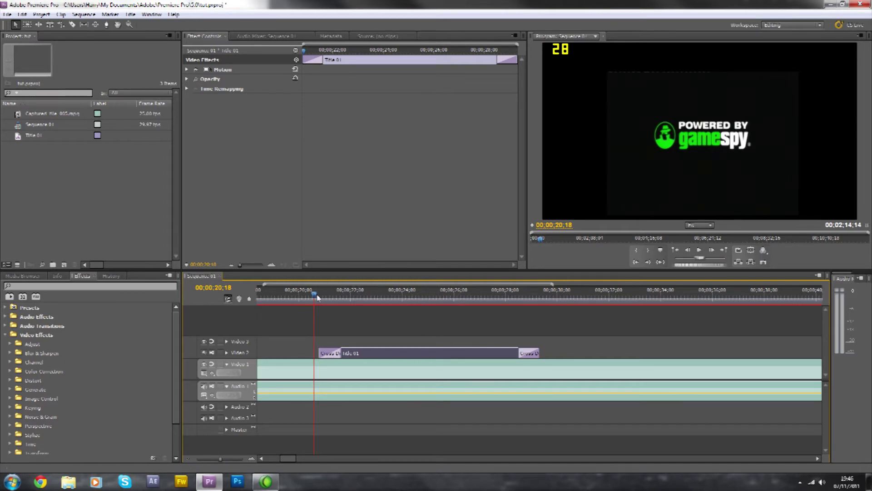
Delete the game footage from Video 1 and Audio 1, then place Captured_file_005.mpg back.
{"action": "left_click_drag", "start_coordinate": [317, 296], "coordinate": [297, 296]}
{"action": "left_click_drag", "start_coordinate": [292, 459], "coordinate": [281, 460]}
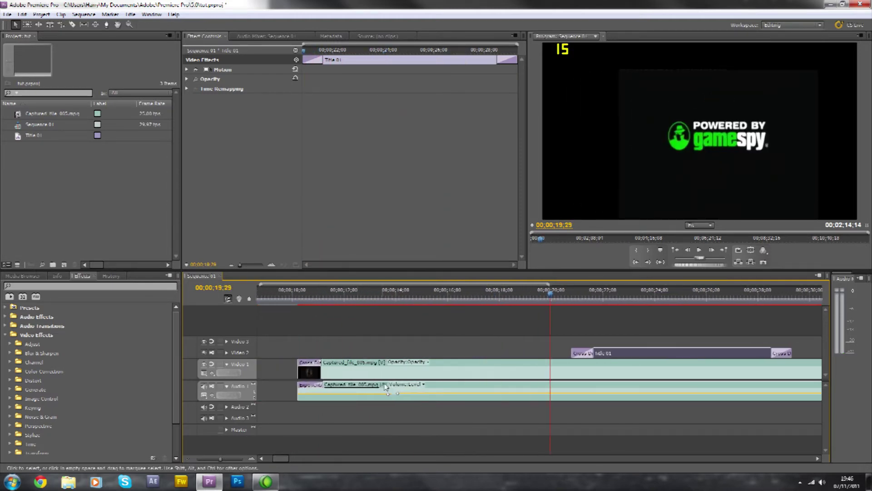
{"action": "left_click", "coordinate": [366, 366]}
{"action": "key", "text": "Delete"}
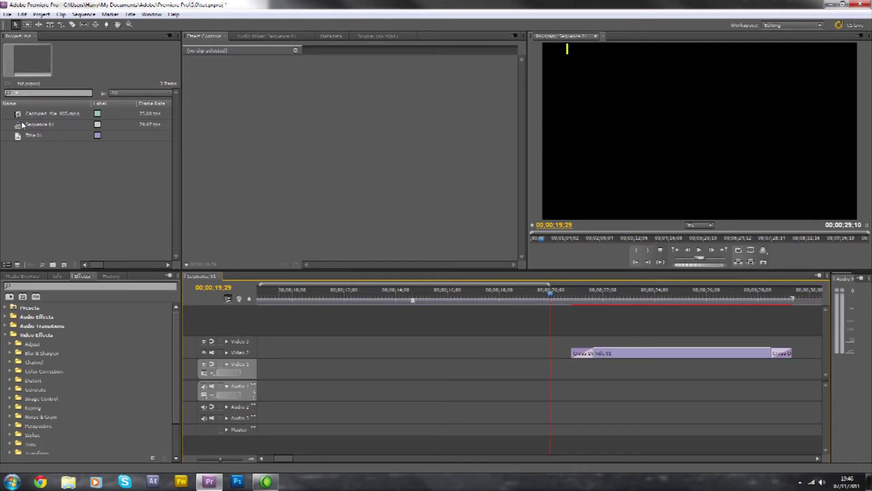
{"action": "left_click_drag", "start_coordinate": [23, 114], "coordinate": [357, 370]}
Move Title 01 to Video 3 and apply Scale to Frame Size to the game footage.
{"action": "left_click_drag", "start_coordinate": [661, 352], "coordinate": [523, 341]}
{"action": "left_click", "coordinate": [484, 369]}
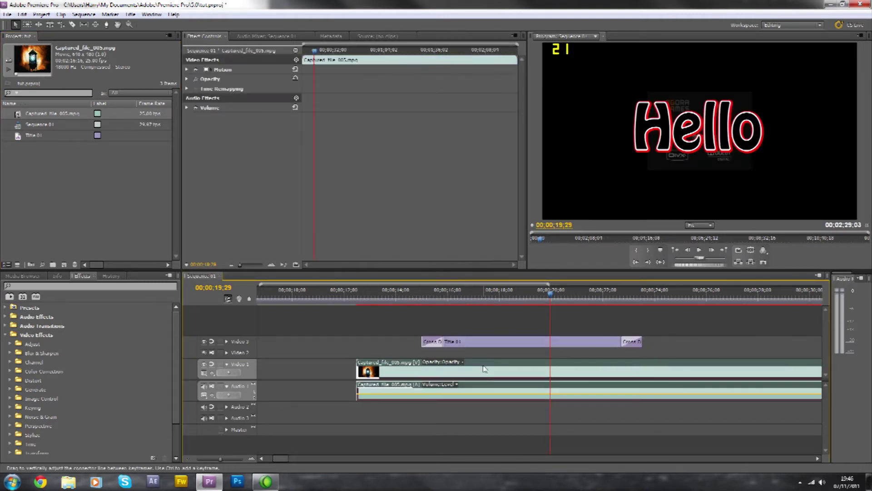
{"action": "right_click", "coordinate": [485, 369]}
{"action": "left_click", "coordinate": [534, 245]}
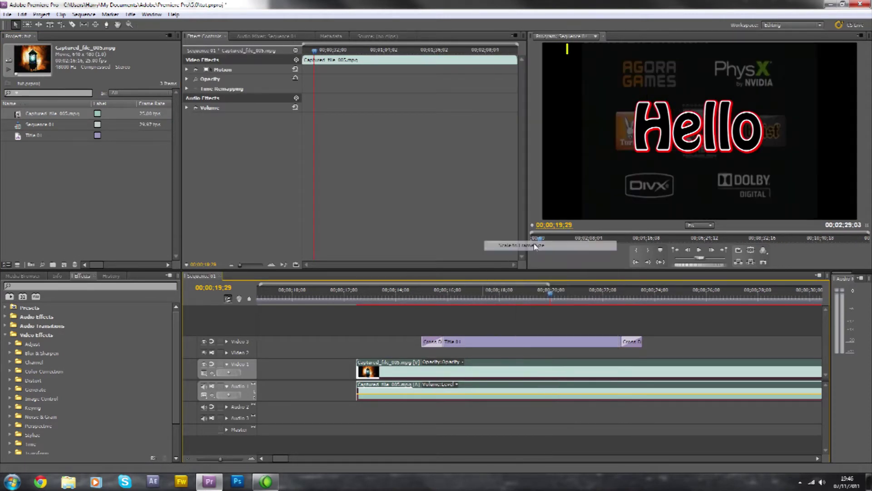
Extend Title 01 by about 8 seconds and slide it to start at 00;00;30;13.
{"action": "left_click_drag", "start_coordinate": [548, 298], "coordinate": [723, 294]}
{"action": "scroll", "coordinate": [285, 457], "scroll_direction": "down", "scroll_amount": 5}
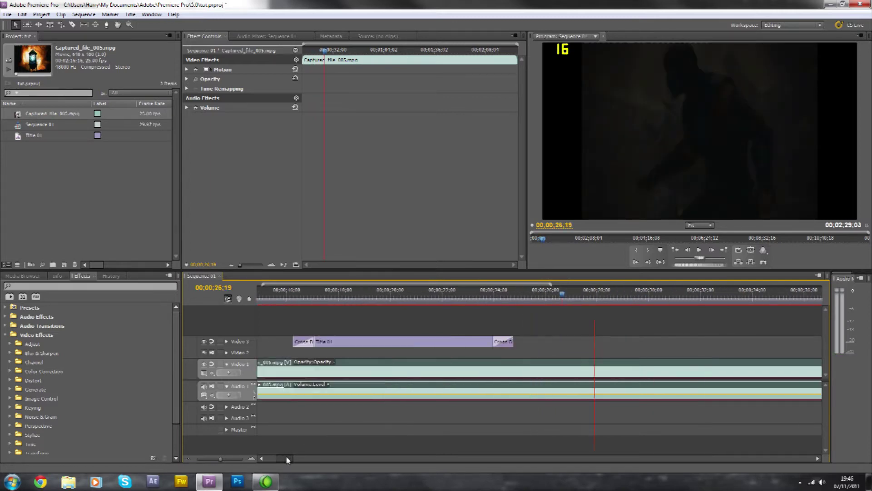
{"action": "left_click_drag", "start_coordinate": [453, 295], "coordinate": [548, 294]}
{"action": "left_click_drag", "start_coordinate": [368, 342], "coordinate": [672, 345]}
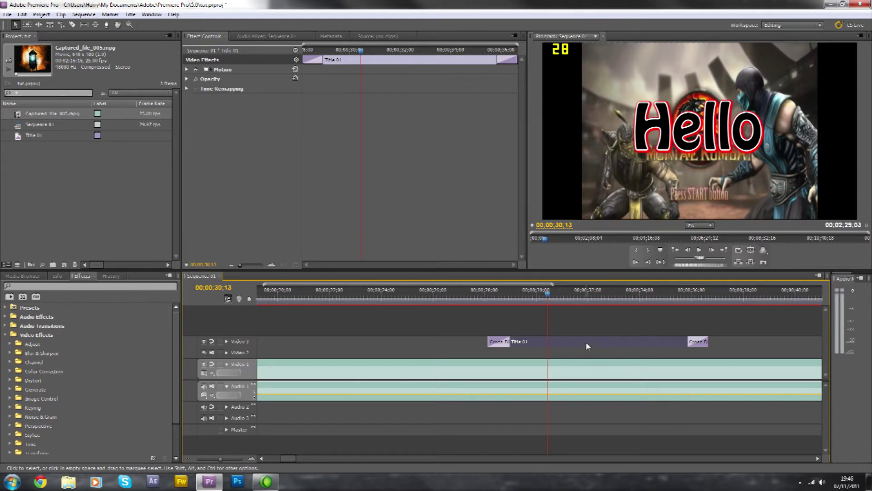
{"action": "left_click_drag", "start_coordinate": [588, 347], "coordinate": [648, 347]}
{"action": "left_click_drag", "start_coordinate": [548, 294], "coordinate": [510, 294]}
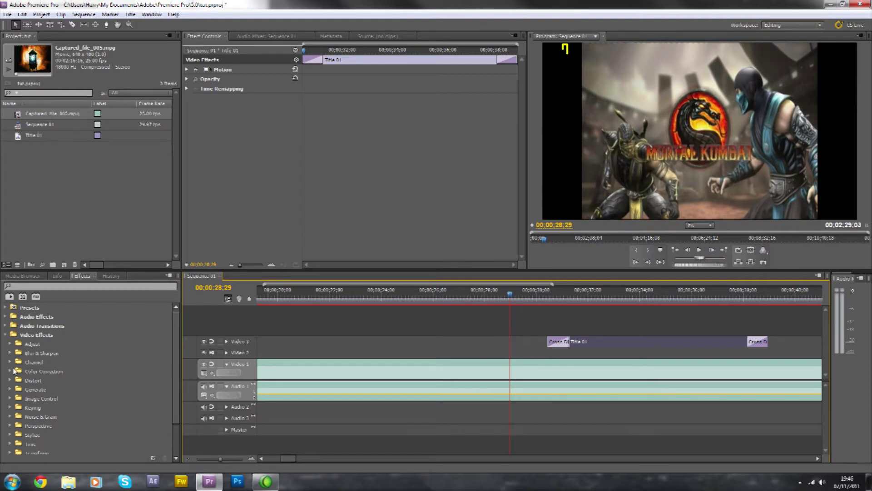
Apply Blur & Sharpen > Camera Blur to the Captured_file_005.mpg clip on Video 1.
{"action": "left_click", "coordinate": [9, 353]}
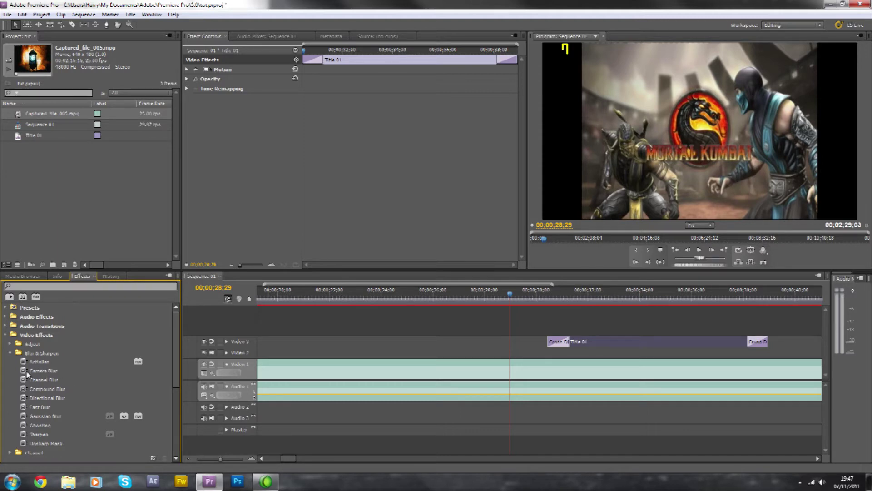
{"action": "left_click_drag", "start_coordinate": [46, 373], "coordinate": [321, 371]}
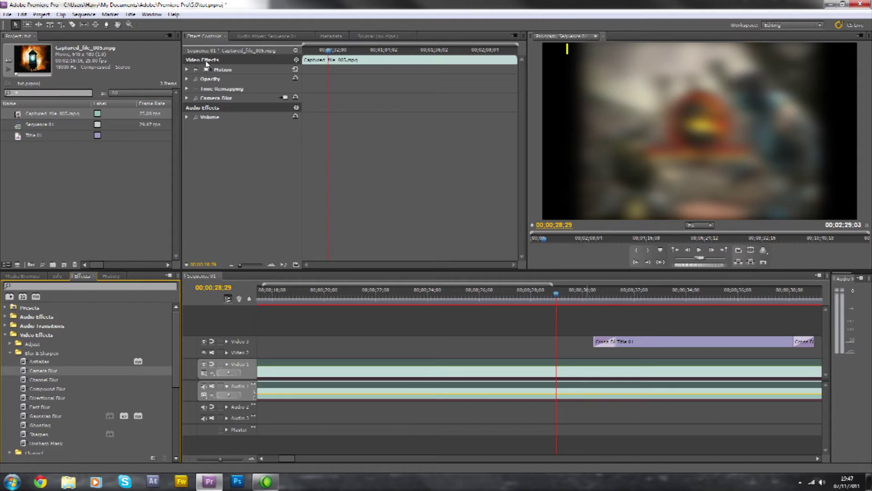
Set Camera Blur's Percent Blur to 0 at 00;00;28;29 in Effect Controls.
{"action": "left_click", "coordinate": [187, 98]}
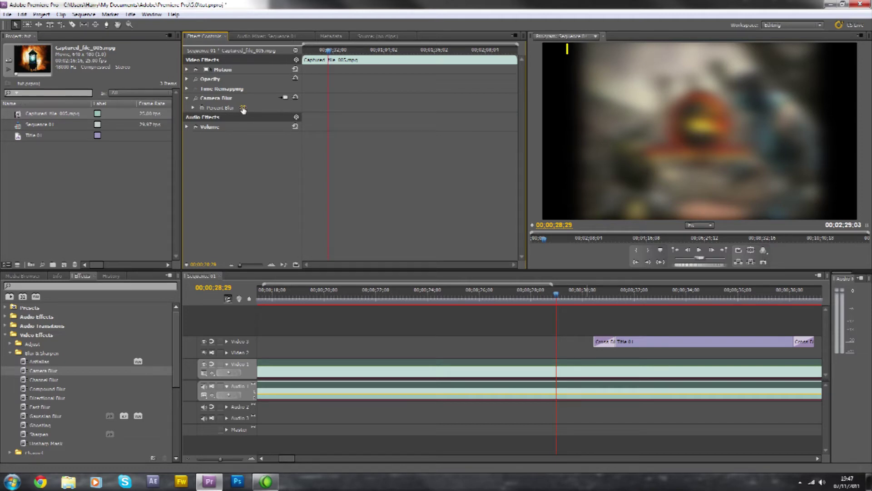
{"action": "left_click_drag", "start_coordinate": [243, 109], "coordinate": [280, 120]}
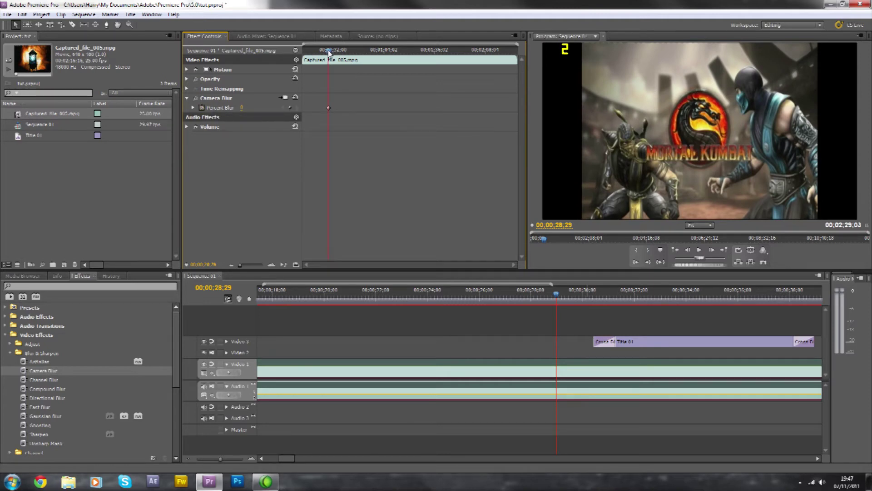
{"action": "left_click_drag", "start_coordinate": [224, 461], "coordinate": [227, 461]}
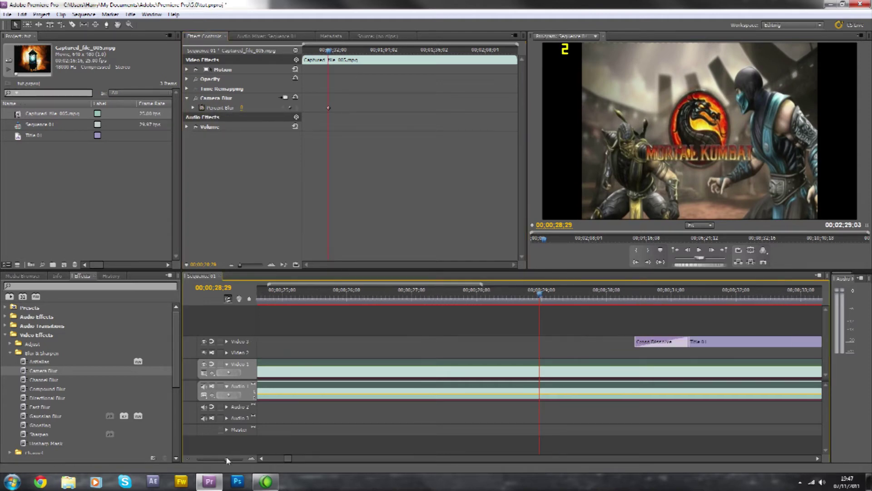
Add Percent Blur keyframes of 27 at 00;00;29;28 and about 37 where Hello appears.
{"action": "left_click_drag", "start_coordinate": [241, 267], "coordinate": [249, 268]}
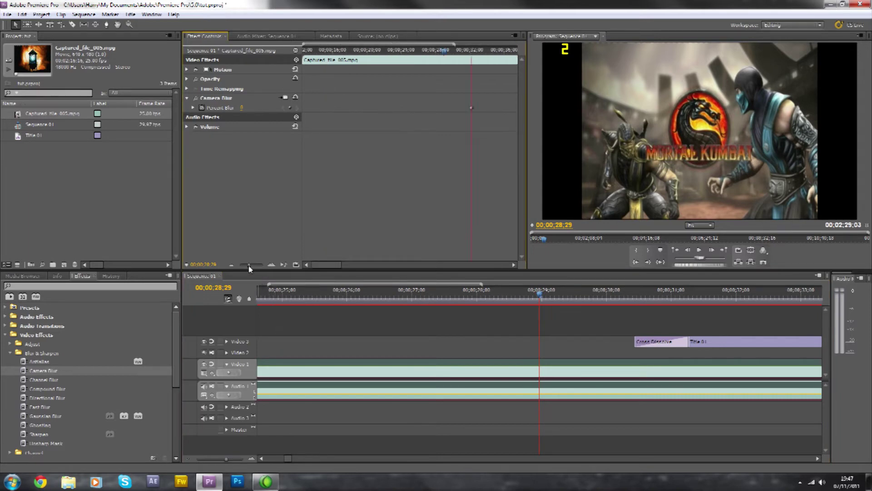
{"action": "left_click", "coordinate": [408, 54]}
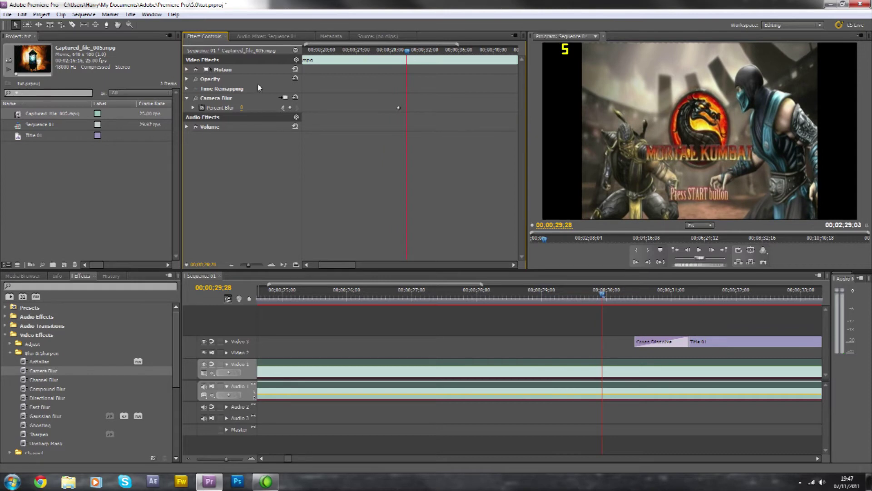
{"action": "left_click_drag", "start_coordinate": [242, 108], "coordinate": [256, 110]}
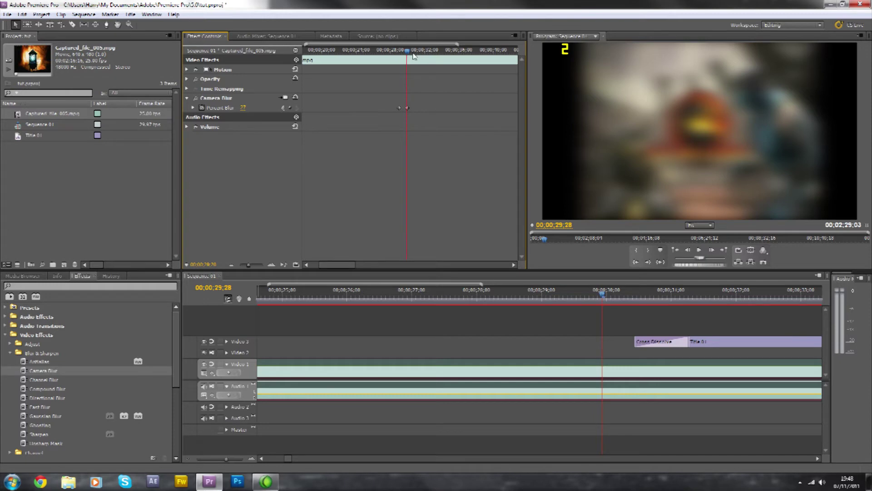
{"action": "left_click_drag", "start_coordinate": [408, 51], "coordinate": [416, 55]}
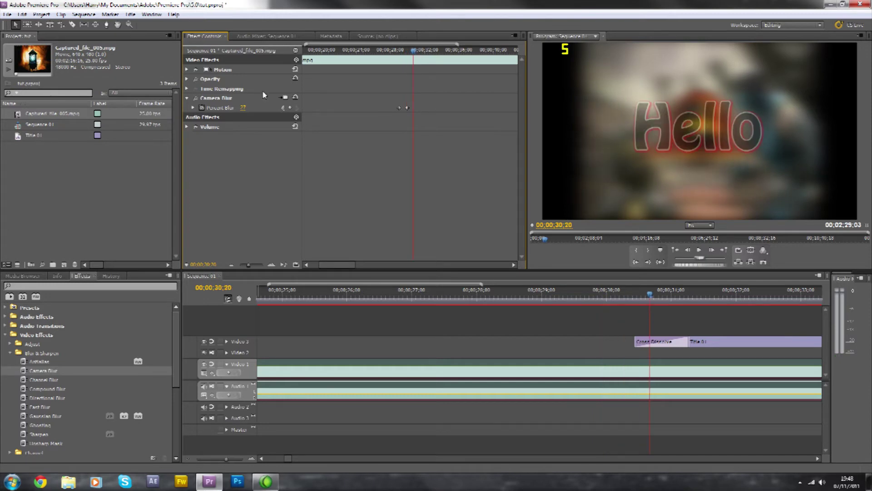
{"action": "left_click_drag", "start_coordinate": [243, 108], "coordinate": [252, 109]}
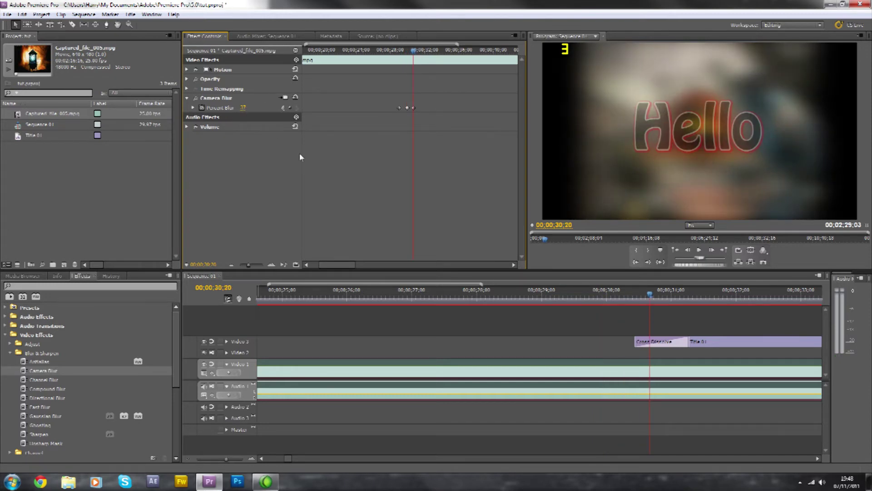
Lower Percent Blur to 26 at a keyframe around 00;00;30;22.
{"action": "left_click", "coordinate": [655, 299]}
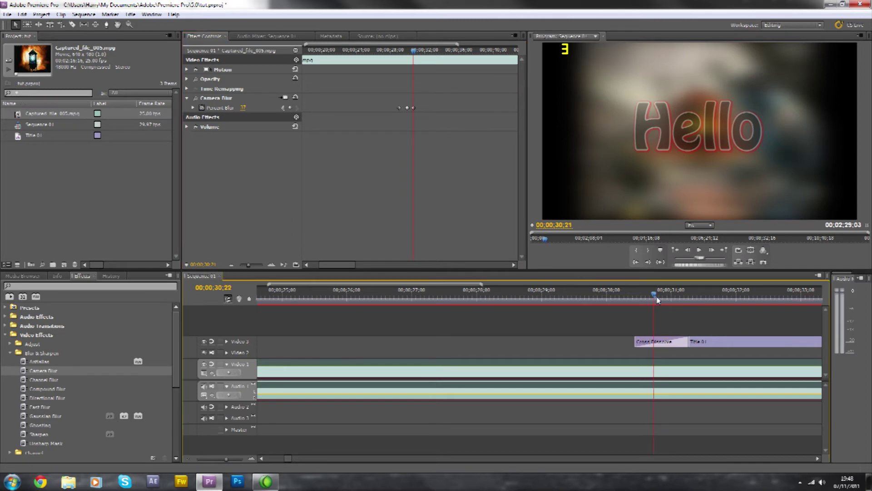
{"action": "left_click_drag", "start_coordinate": [657, 300], "coordinate": [705, 298]}
{"action": "left_click_drag", "start_coordinate": [289, 459], "coordinate": [291, 460]}
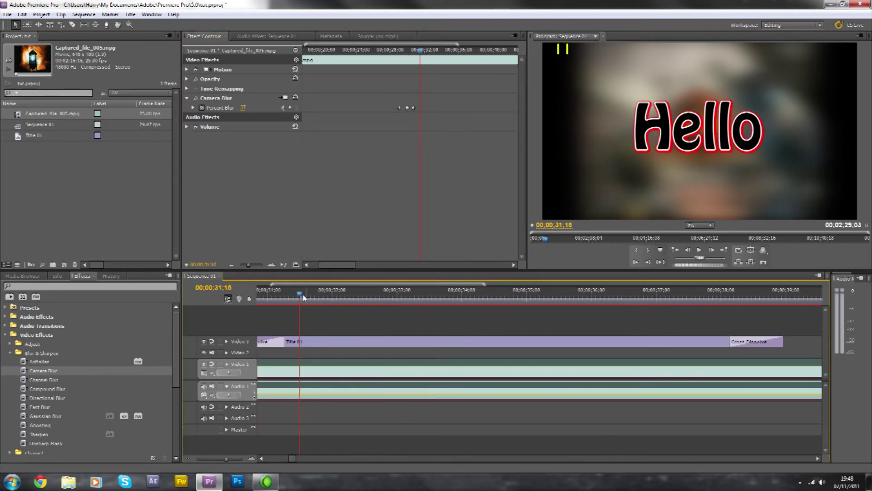
{"action": "left_click_drag", "start_coordinate": [304, 298], "coordinate": [737, 307]}
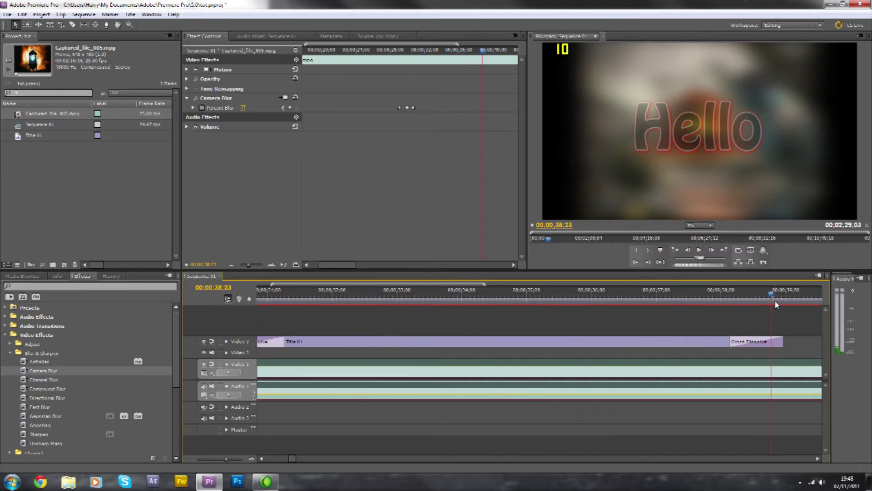
{"action": "left_click_drag", "start_coordinate": [244, 108], "coordinate": [238, 112]}
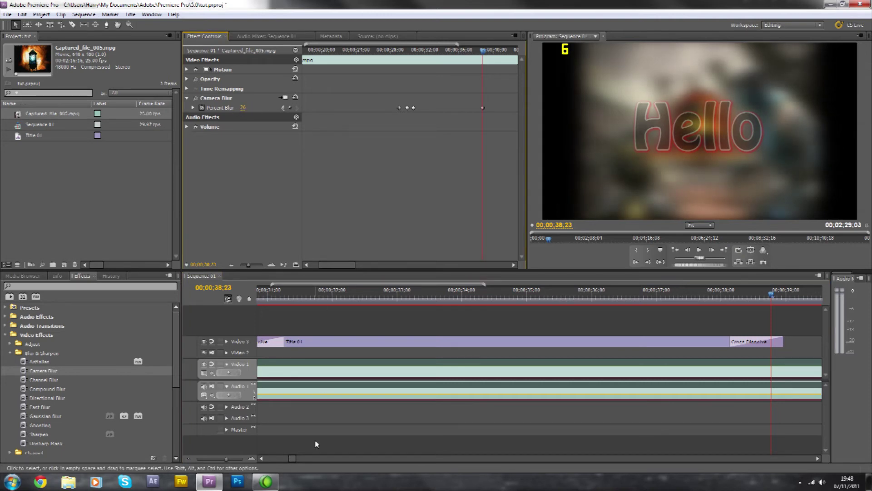
Add a Percent Blur keyframe of 0 just after the Hello title ends.
{"action": "left_click_drag", "start_coordinate": [226, 459], "coordinate": [217, 459]}
{"action": "left_click_drag", "start_coordinate": [278, 459], "coordinate": [288, 461]}
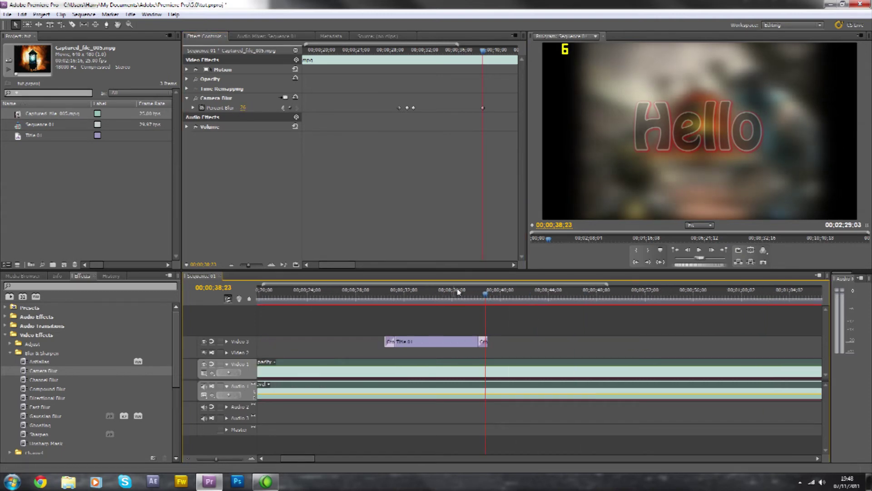
{"action": "left_click_drag", "start_coordinate": [490, 298], "coordinate": [496, 296]}
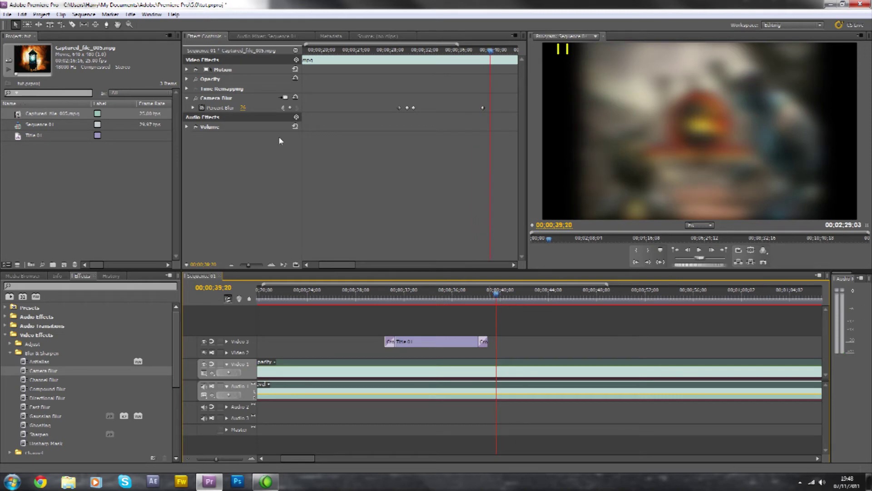
{"action": "left_click_drag", "start_coordinate": [246, 113], "coordinate": [235, 128]}
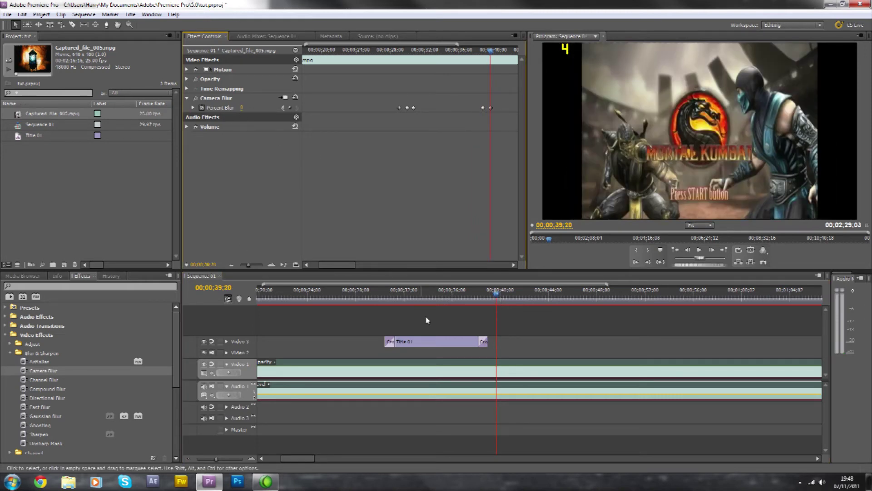
{"action": "left_click_drag", "start_coordinate": [397, 298], "coordinate": [343, 295]}
{"action": "key", "text": "space"}
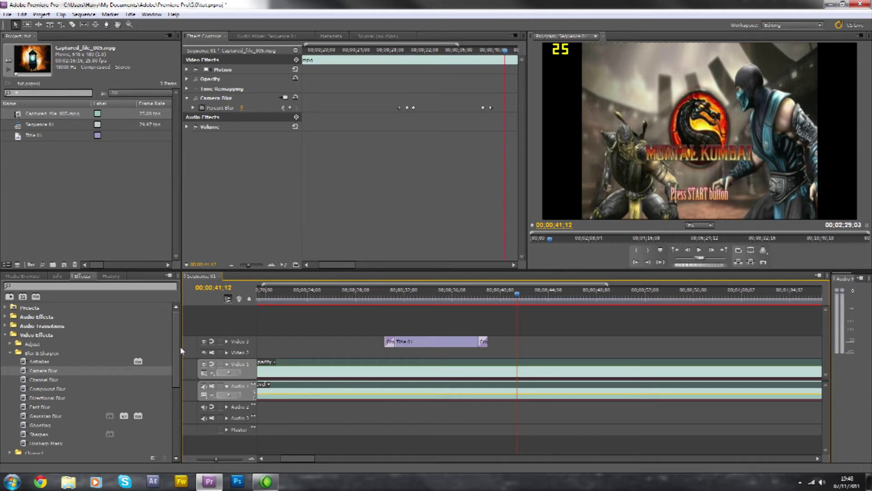
Collapse Blur & Sharpen and delete the blurred clip from Video 1.
{"action": "left_click", "coordinate": [10, 353]}
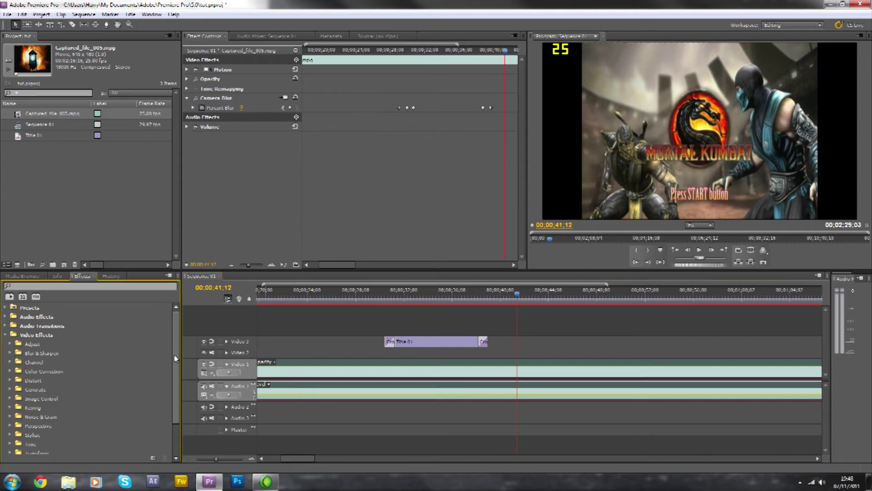
{"action": "left_click_drag", "start_coordinate": [173, 355], "coordinate": [172, 388]}
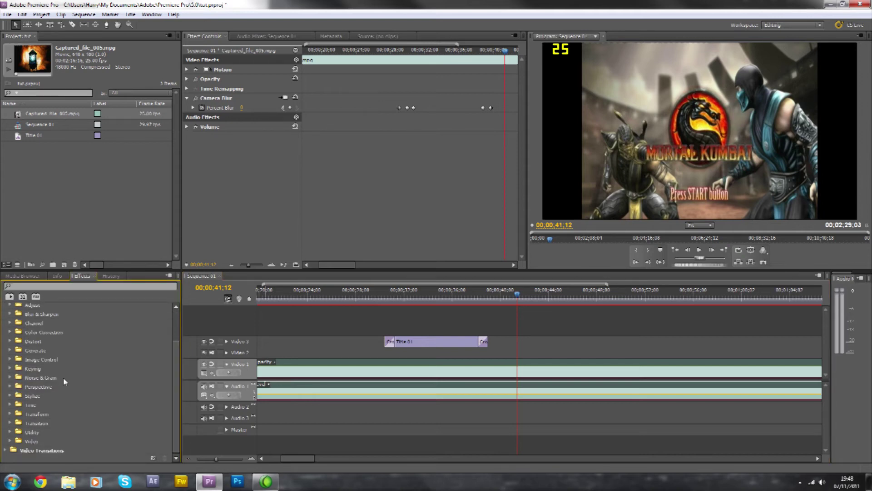
{"action": "left_click", "coordinate": [445, 365]}
{"action": "key", "text": "Delete"}
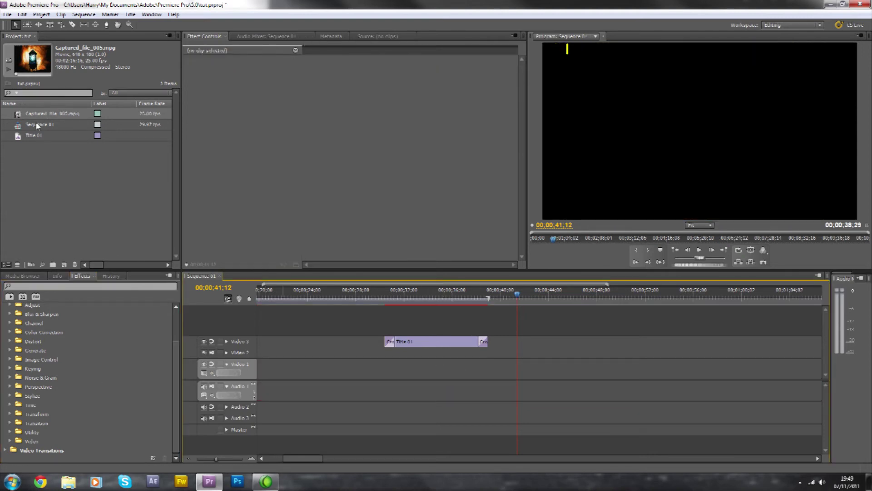
Place a fresh Captured_file_005 on the timeline and expand the Stylize effects.
{"action": "left_click_drag", "start_coordinate": [21, 115], "coordinate": [316, 369]}
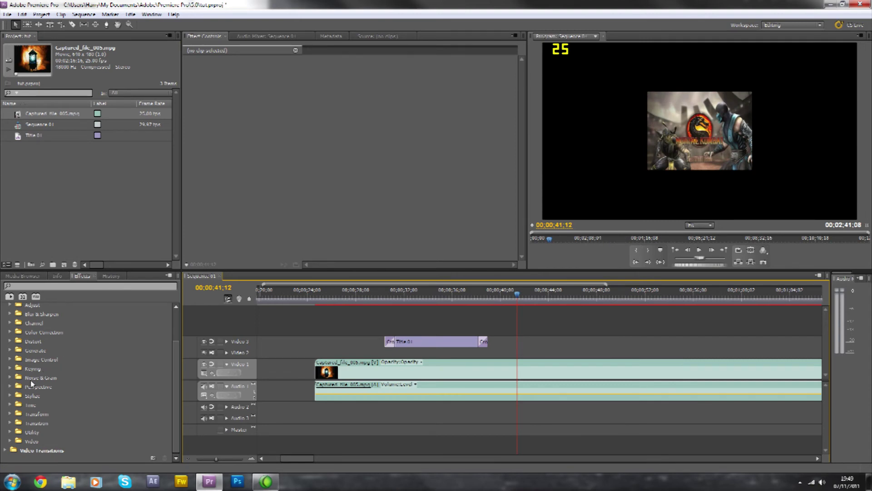
{"action": "left_click", "coordinate": [10, 395]}
{"action": "left_click_drag", "start_coordinate": [175, 384], "coordinate": [174, 420]}
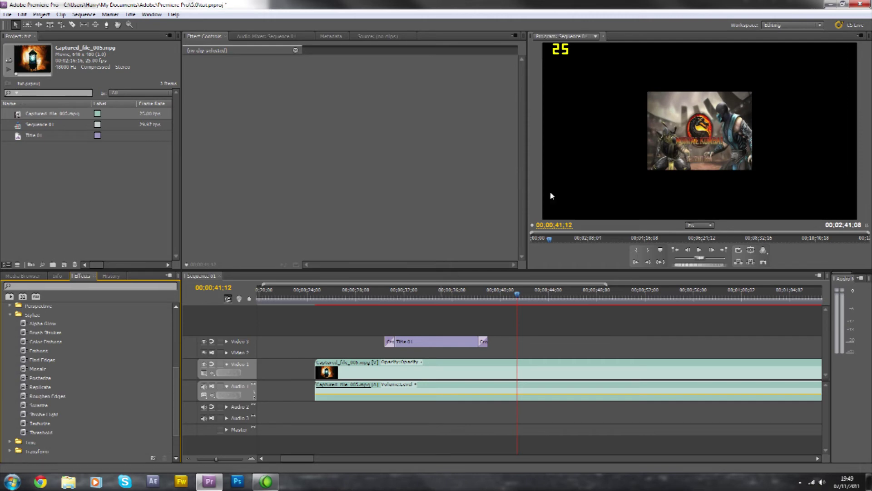
{"action": "right_click", "coordinate": [452, 362]}
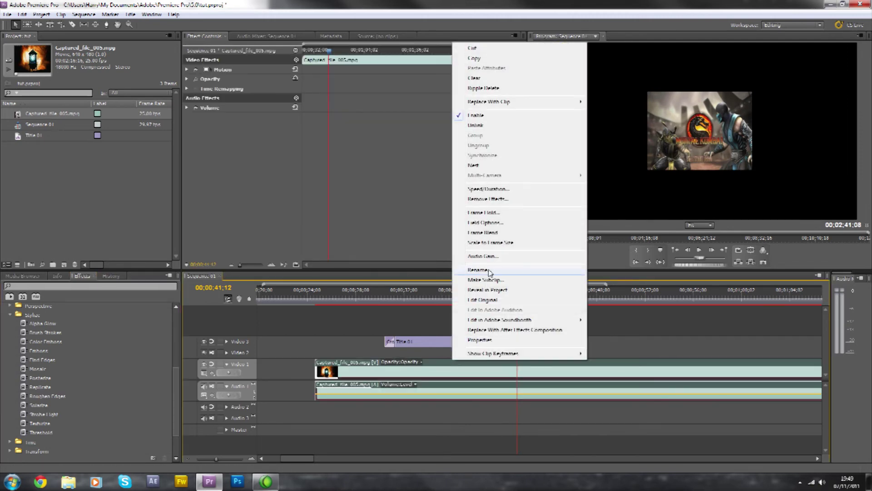
Scale the fresh clip to frame size and apply Alpha Glow with Glow raised to about 23.
{"action": "left_click", "coordinate": [504, 242]}
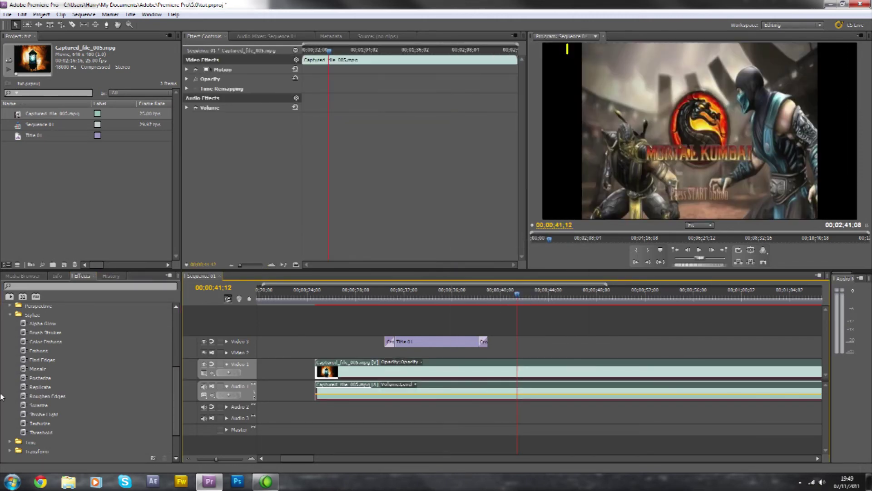
{"action": "left_click_drag", "start_coordinate": [28, 323], "coordinate": [351, 370]}
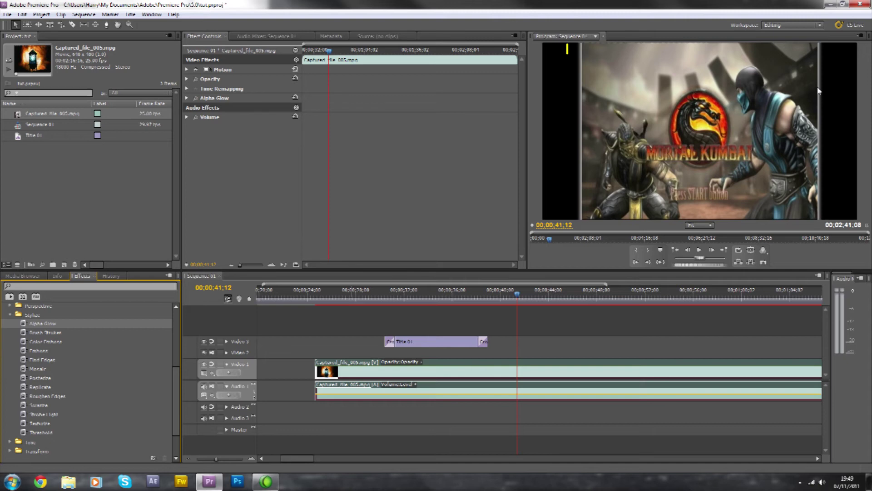
{"action": "left_click", "coordinate": [187, 99]}
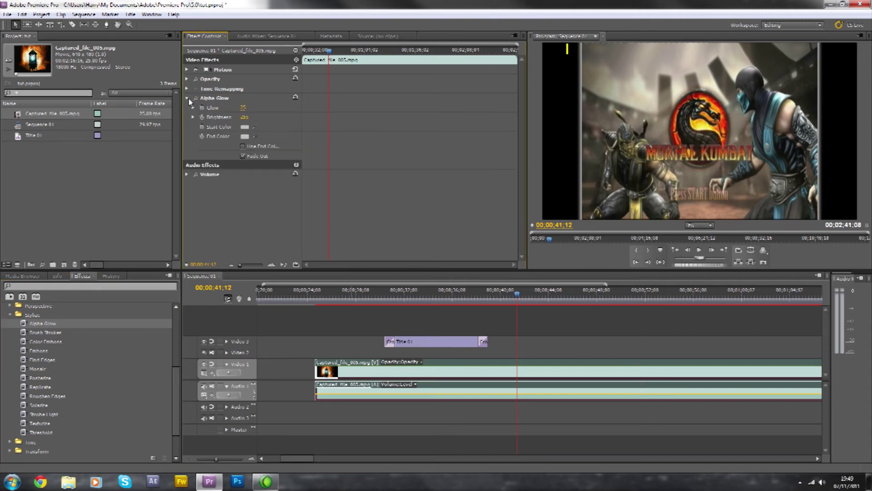
{"action": "mouse_move", "coordinate": [245, 111]}
{"action": "left_mouse_down"}
{"action": "mouse_move", "coordinate": [307, 112]}
{"action": "mouse_move", "coordinate": [252, 110]}
{"action": "left_mouse_up"}
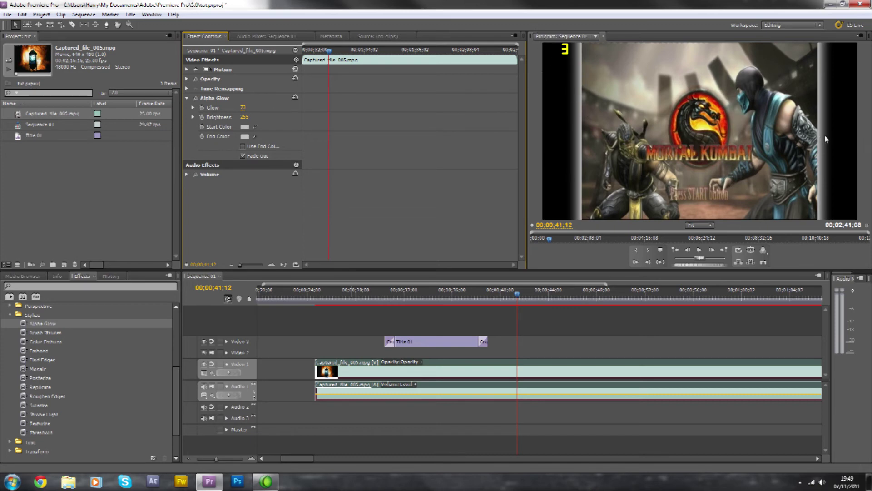
Set the Alpha Glow Start Color to red (FF0000) and End Color to black.
{"action": "left_click", "coordinate": [244, 127]}
{"action": "left_click_drag", "start_coordinate": [384, 239], "coordinate": [499, 362]}
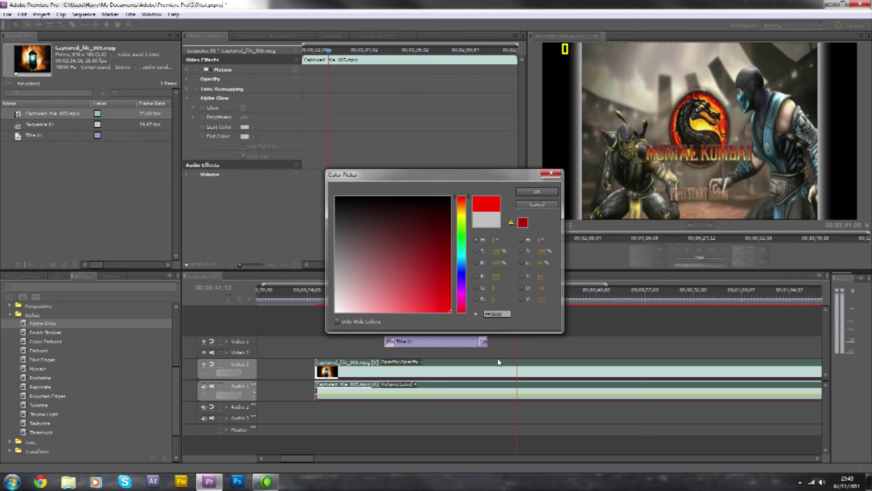
{"action": "left_click", "coordinate": [535, 191]}
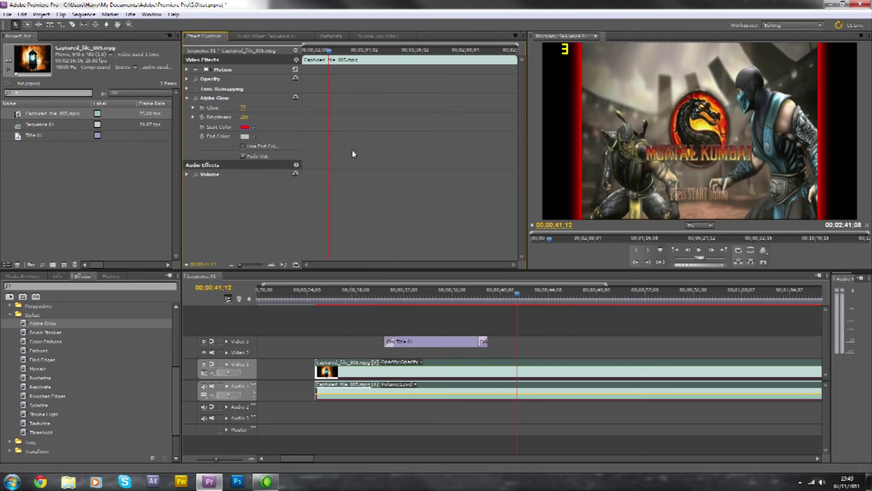
{"action": "left_click", "coordinate": [245, 137]}
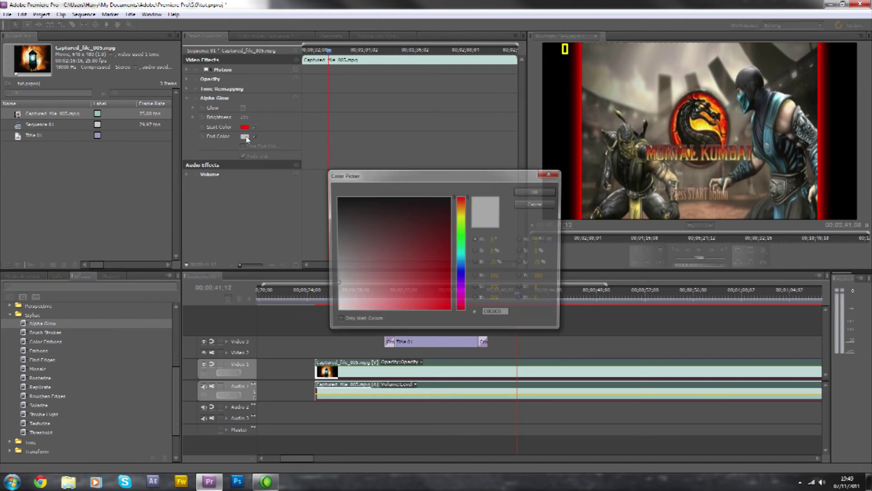
{"action": "left_click_drag", "start_coordinate": [380, 239], "coordinate": [335, 197]}
{"action": "left_click", "coordinate": [536, 190]}
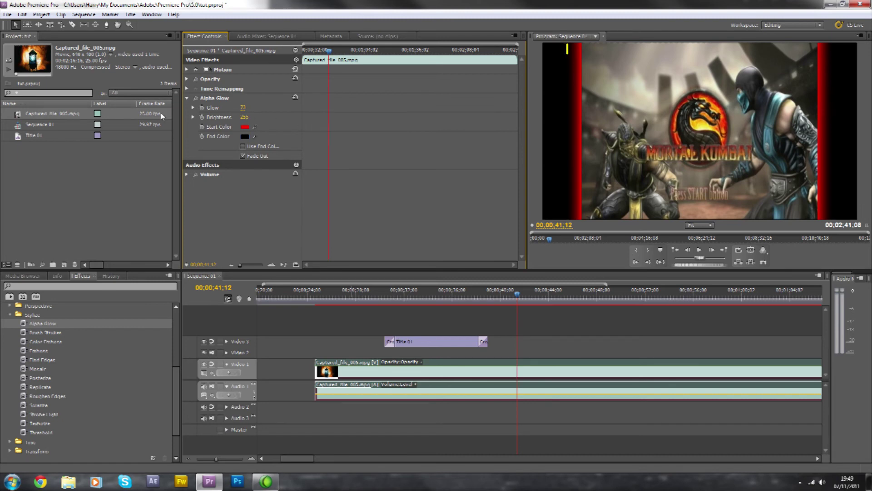
Raise Glow to 100, enable Use End Color and change End Color to white.
{"action": "left_click_drag", "start_coordinate": [243, 108], "coordinate": [281, 113]}
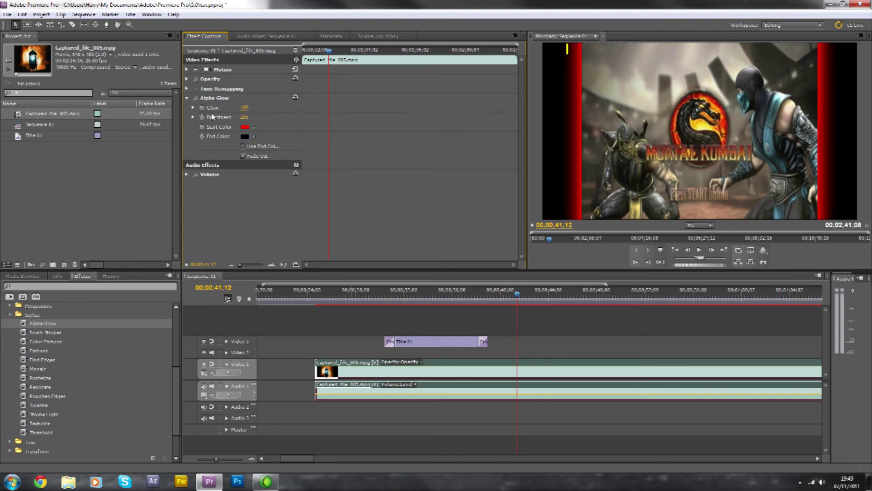
{"action": "left_click", "coordinate": [243, 146]}
{"action": "left_click", "coordinate": [243, 146]}
{"action": "left_click", "coordinate": [245, 136]}
{"action": "left_click", "coordinate": [337, 197]}
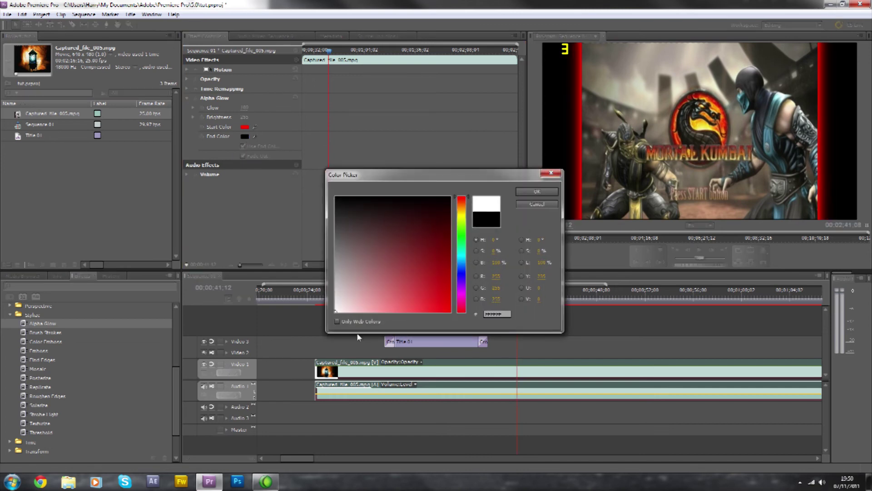
{"action": "left_click", "coordinate": [538, 191]}
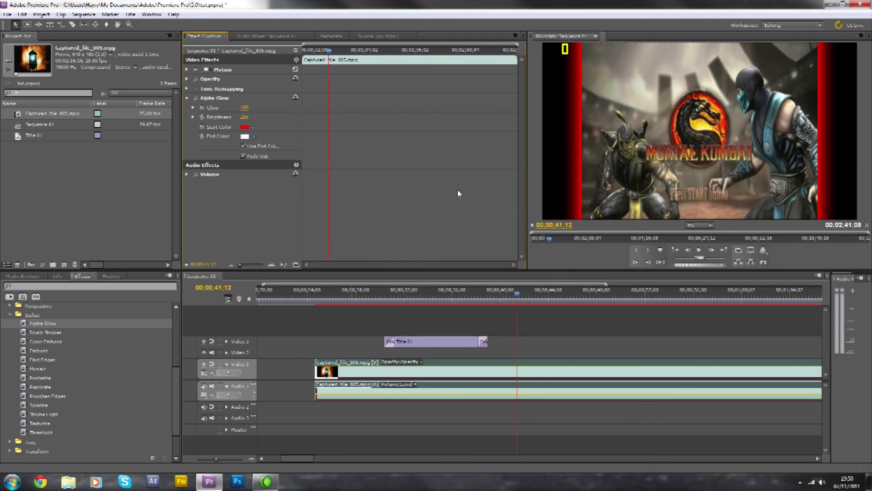
{"action": "left_click", "coordinate": [243, 147]}
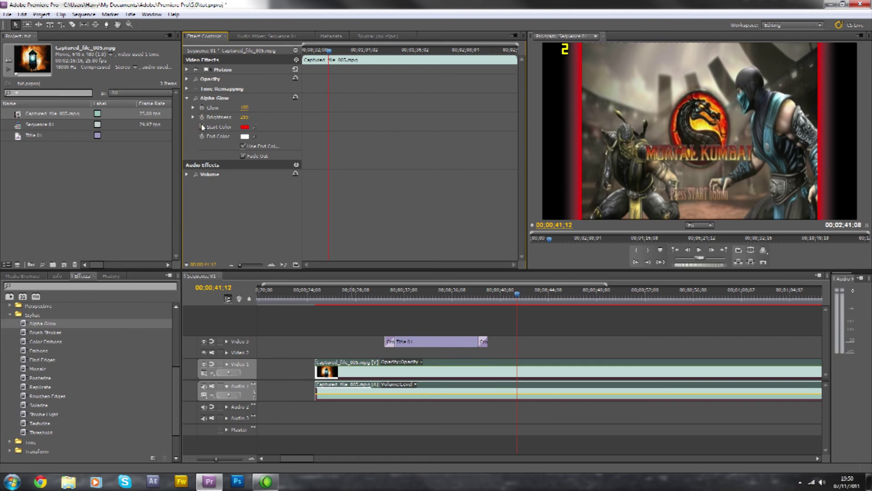
Toggle the Start Color stopwatch on and off, accepting removal of its keyframes.
{"action": "left_click", "coordinate": [202, 126]}
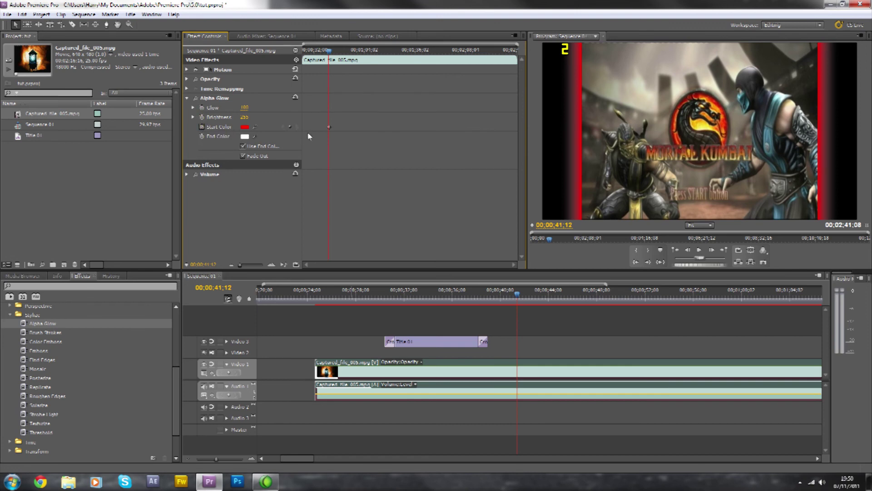
{"action": "left_click", "coordinate": [201, 128]}
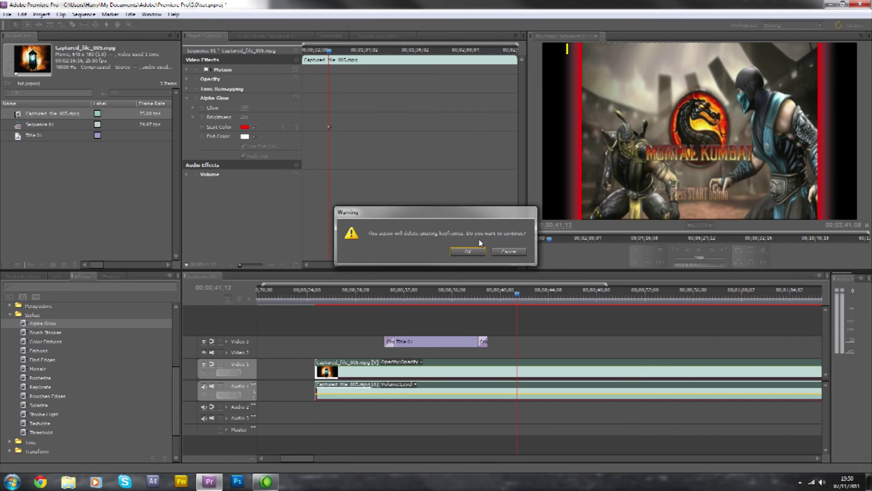
{"action": "left_click", "coordinate": [469, 252]}
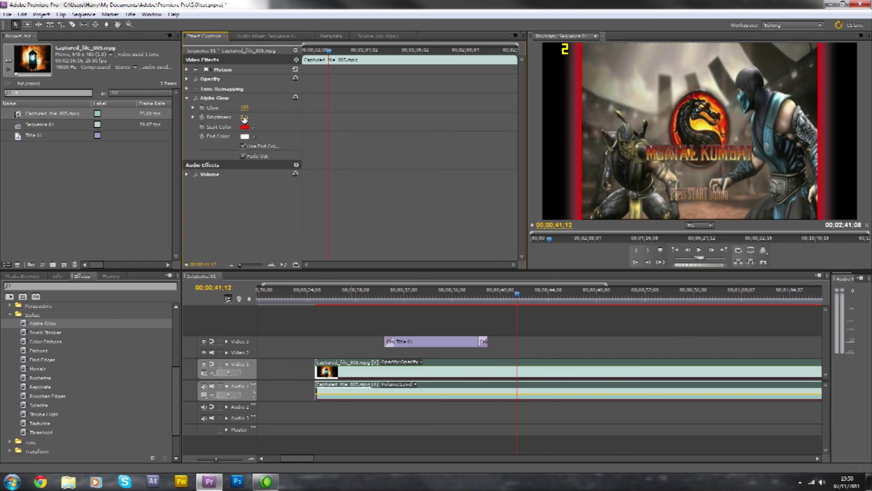
Lower the Glow amount to 49 and preview the glow around 1 minute 3 seconds.
{"action": "left_click_drag", "start_coordinate": [248, 107], "coordinate": [223, 114]}
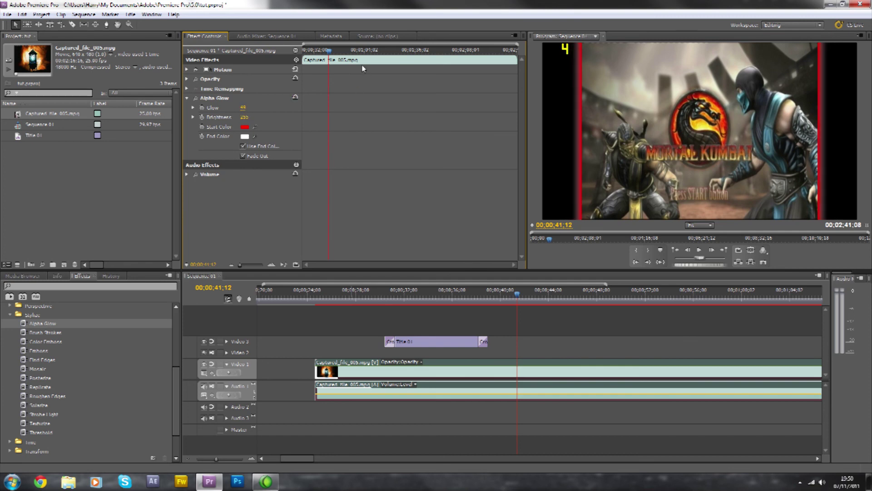
{"action": "left_click", "coordinate": [329, 53]}
{"action": "left_click_drag", "start_coordinate": [328, 67], "coordinate": [334, 113]}
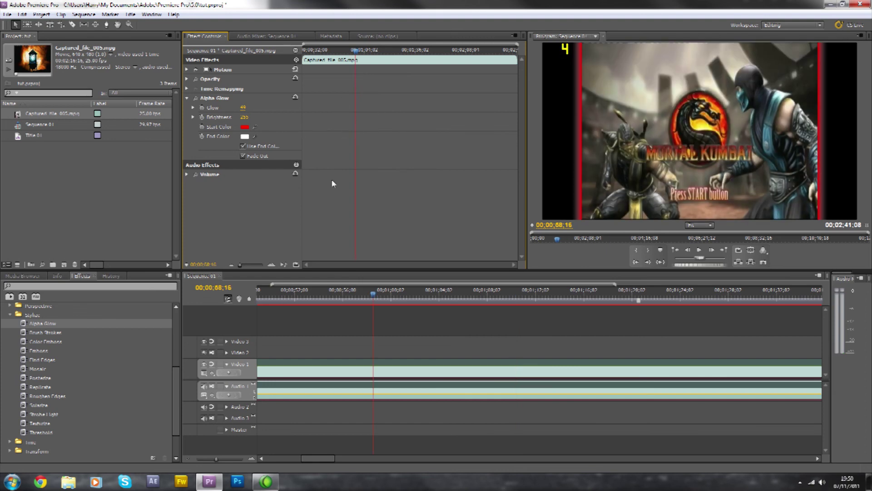
Fold up the Stylize folder in the Effects panel and scroll through the video effect categories.
{"action": "left_click", "coordinate": [10, 314]}
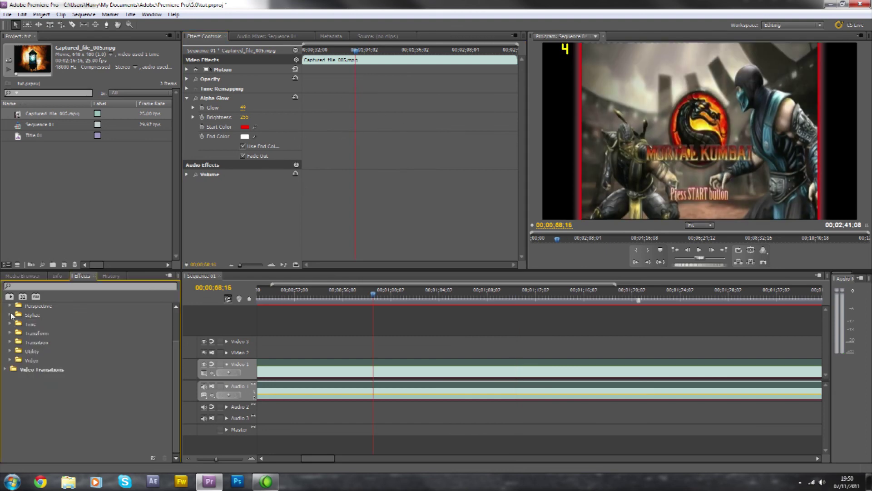
{"action": "scroll", "coordinate": [170, 356], "scroll_direction": "up", "scroll_amount": 3}
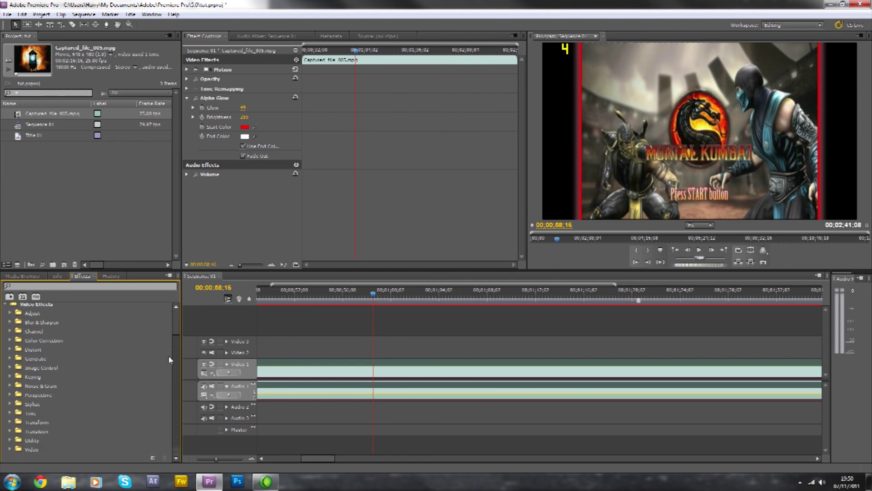
{"action": "scroll", "coordinate": [172, 372], "scroll_direction": "up", "scroll_amount": 1}
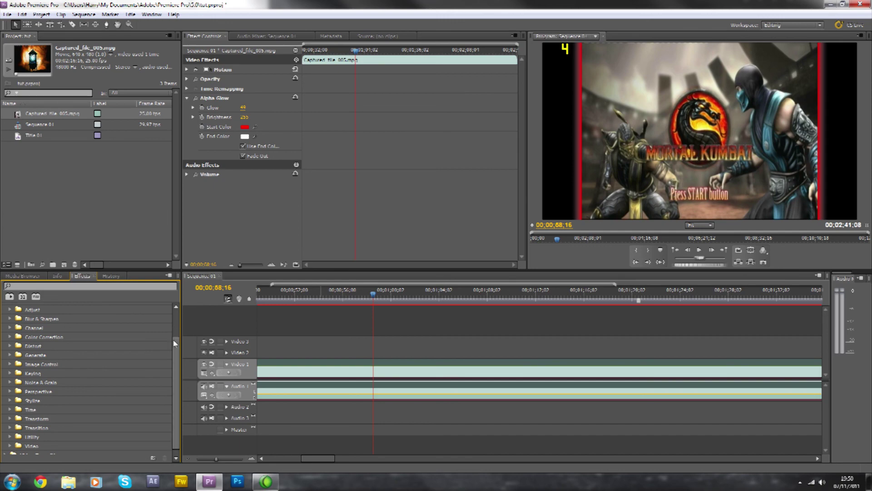
{"action": "scroll", "coordinate": [180, 355], "scroll_direction": "down", "scroll_amount": 1}
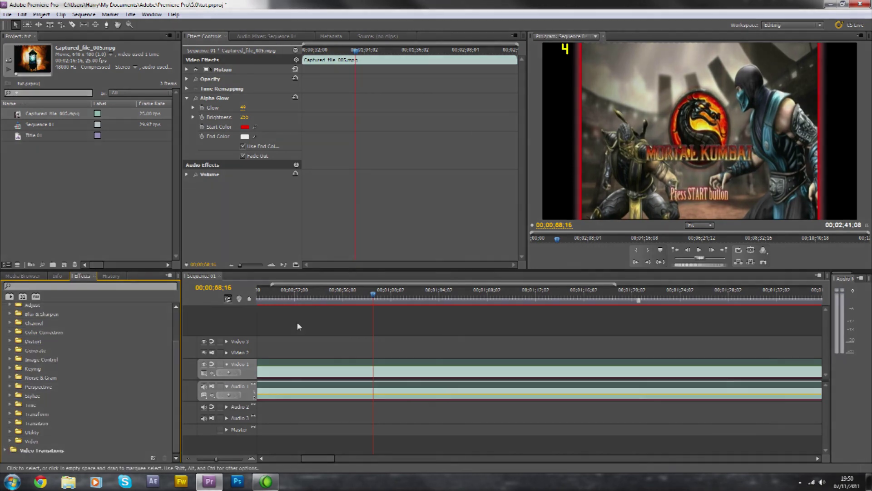